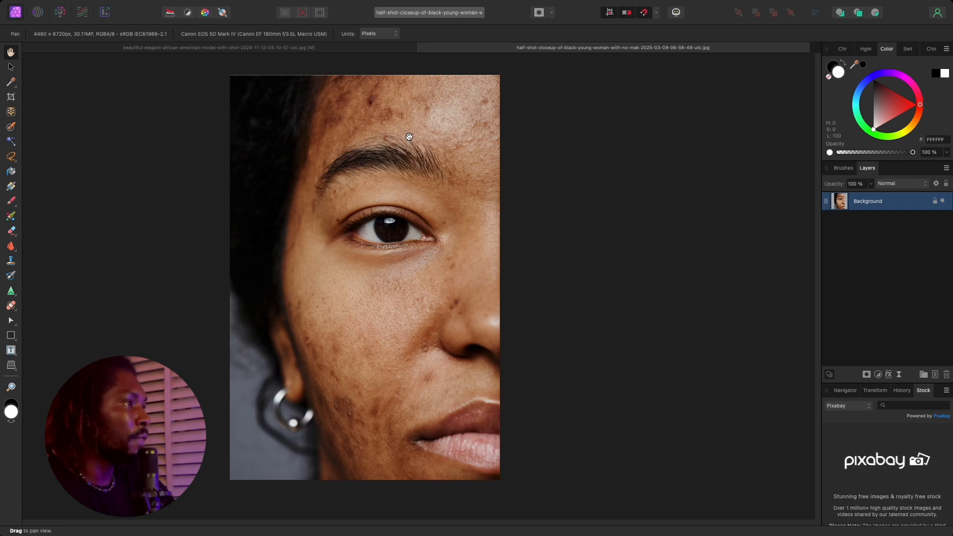
Duplicate the Background layer to retouch on a copy.
mouse_move(409, 136)
mouse_down()
mouse_move(386, 139)
mouse_move(403, 138)
mouse_up()
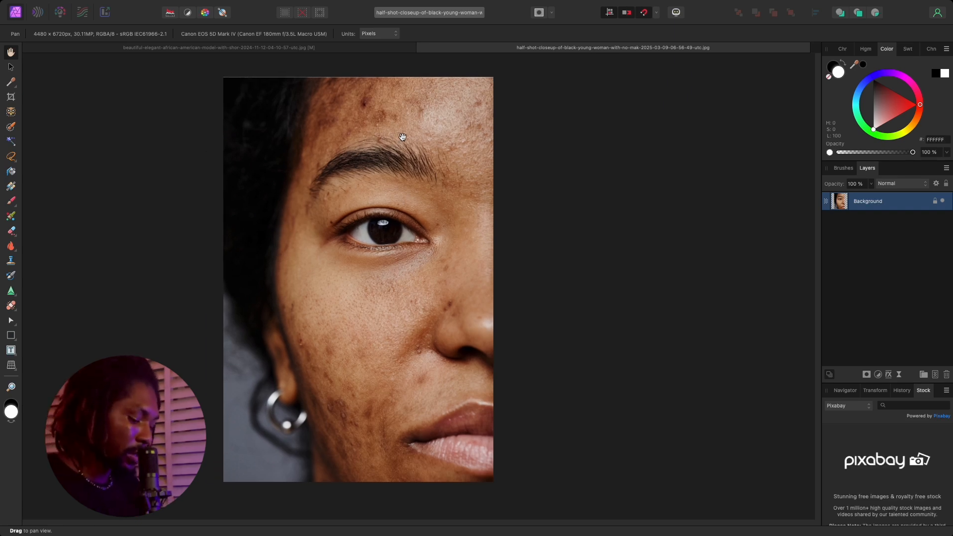
key(super+j)
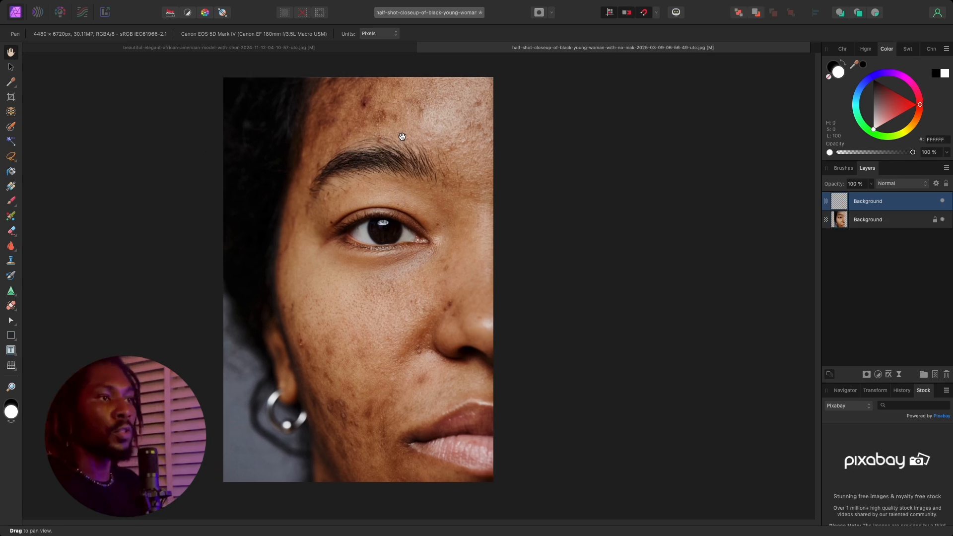
click(943, 220)
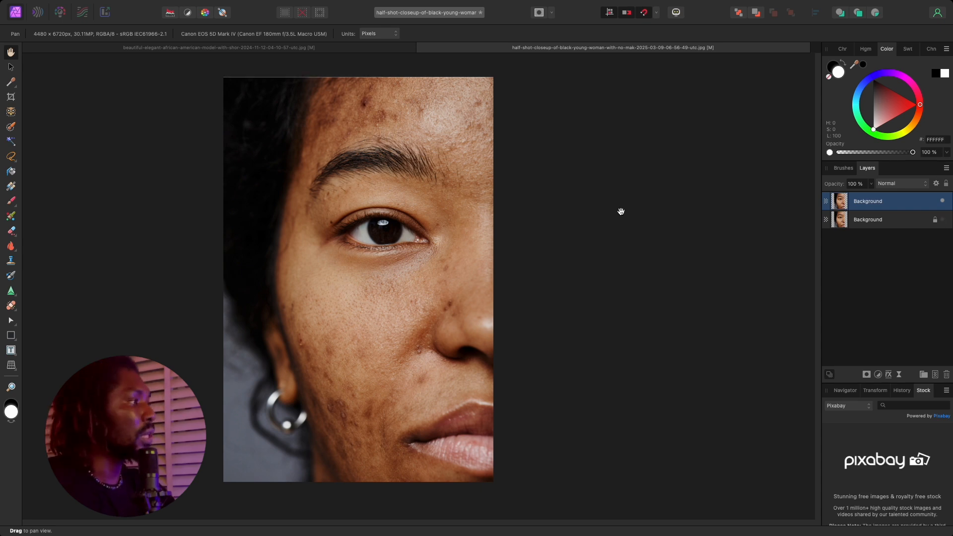
Remove a blemish on the lower cheek with the Blemish Removal Tool at a 308 px width.
scroll(410, 245, down, 3)
scroll(409, 245, up, 2)
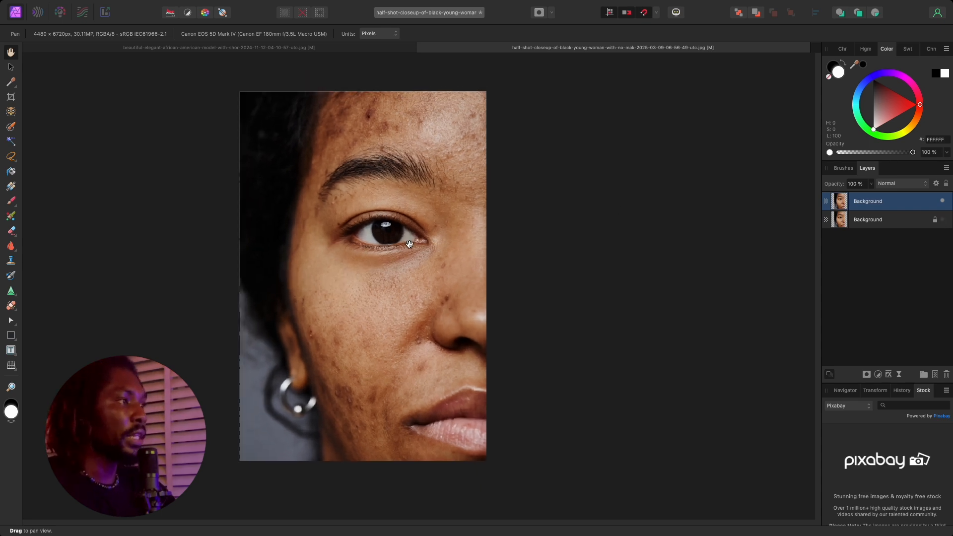
drag(412, 245, 437, 231)
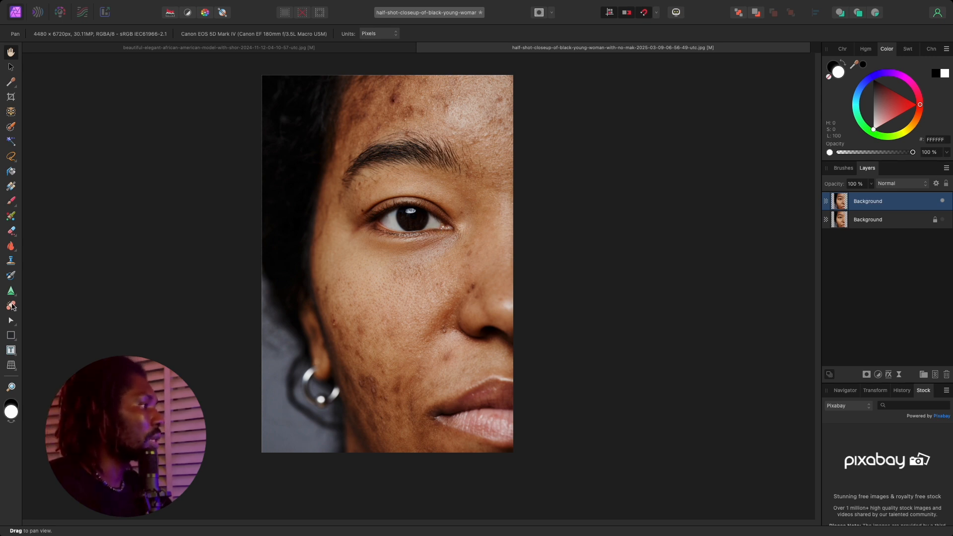
click(12, 306)
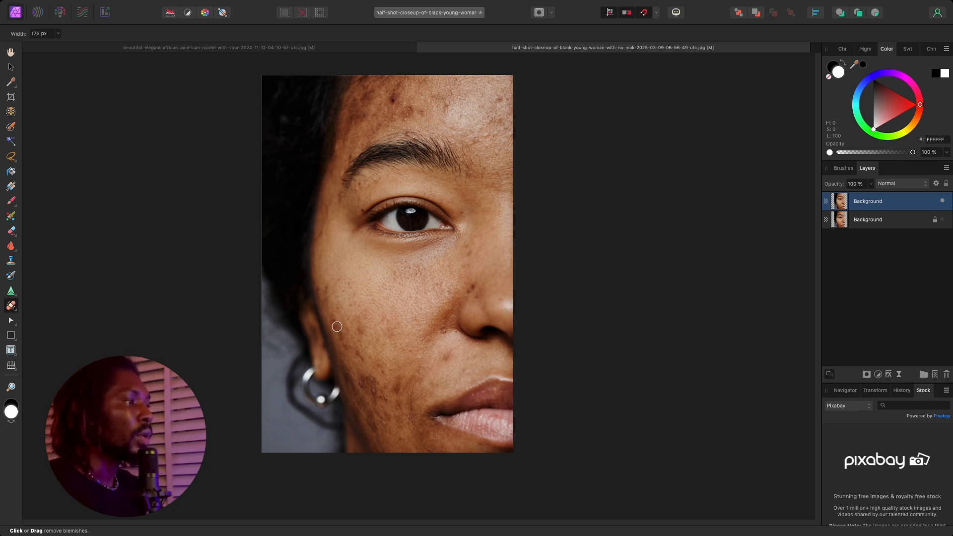
key(bracketright)
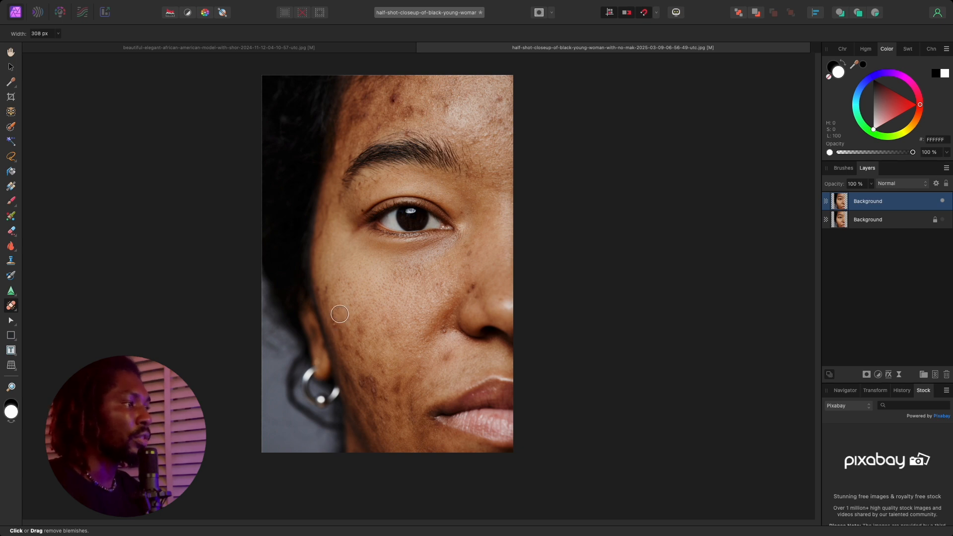
click(338, 319)
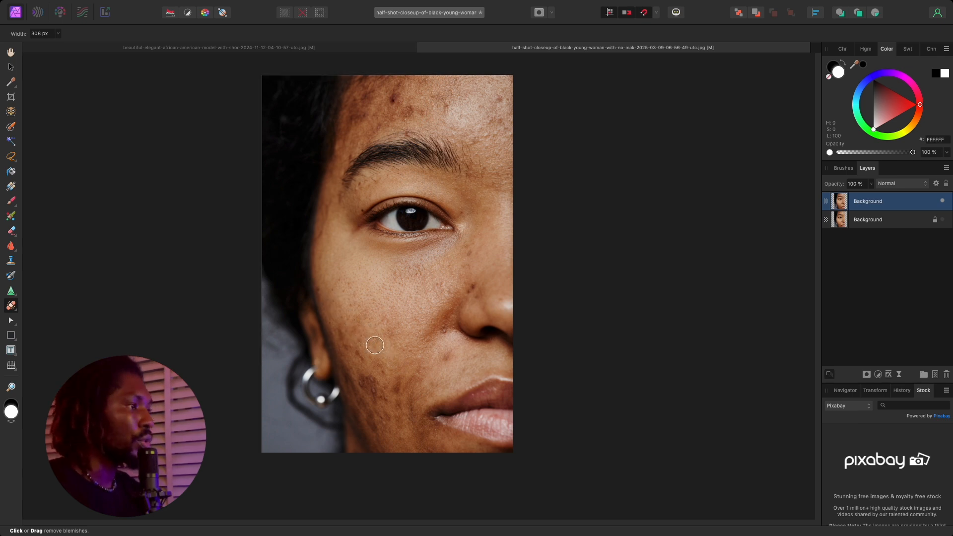
Reduce the blemish brush to 222 px and remove blemishes beside the nose and on the forehead.
key(bracketleft)
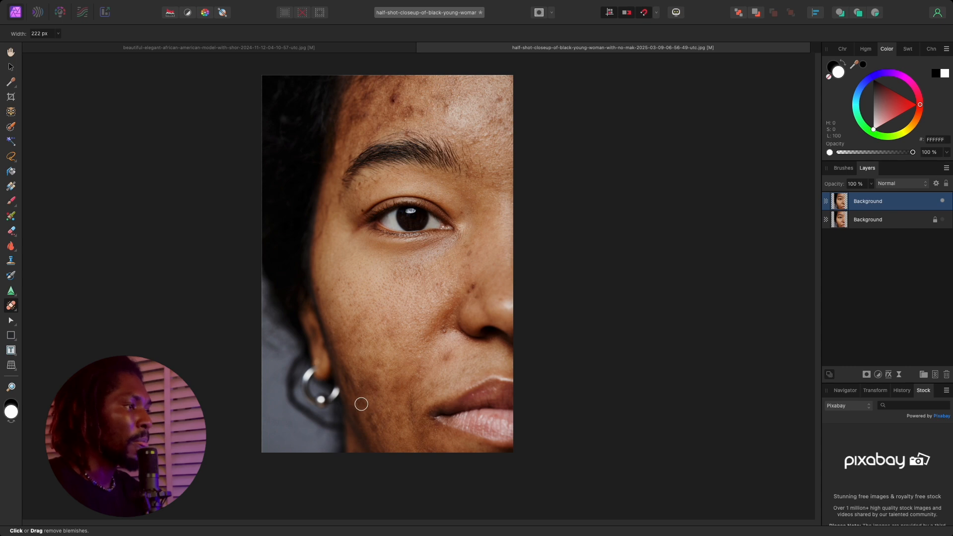
click(474, 285)
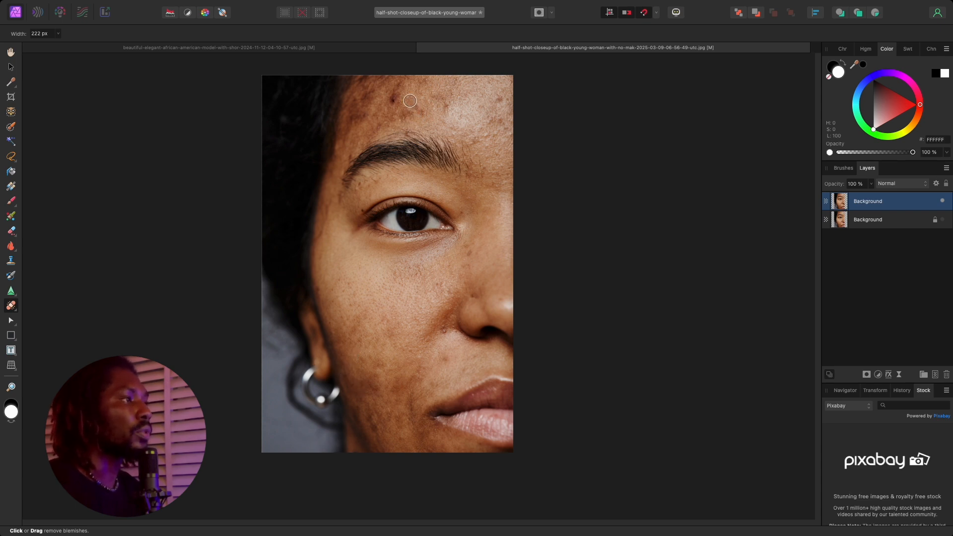
click(392, 101)
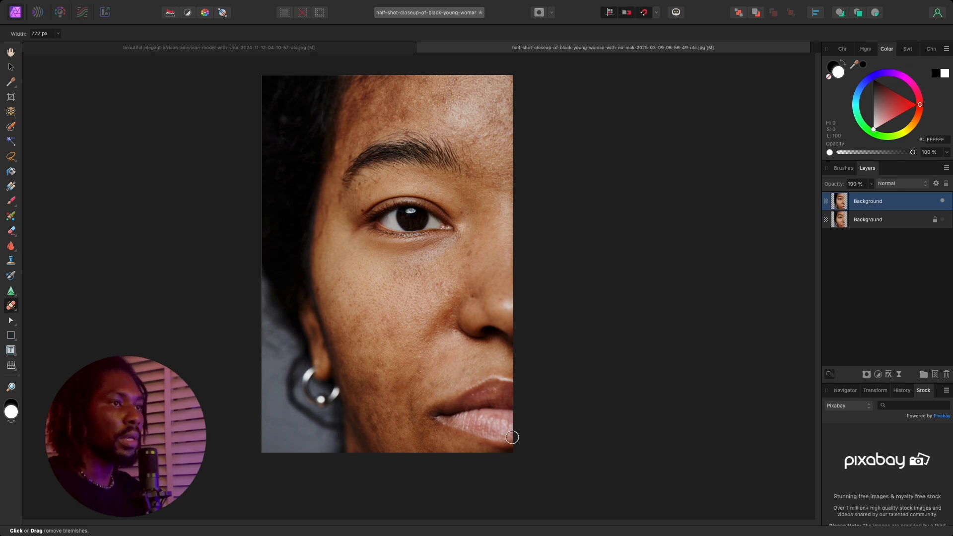
Toggle the retouched layer's visibility to compare the image before and after blemish removal.
click(943, 201)
click(943, 220)
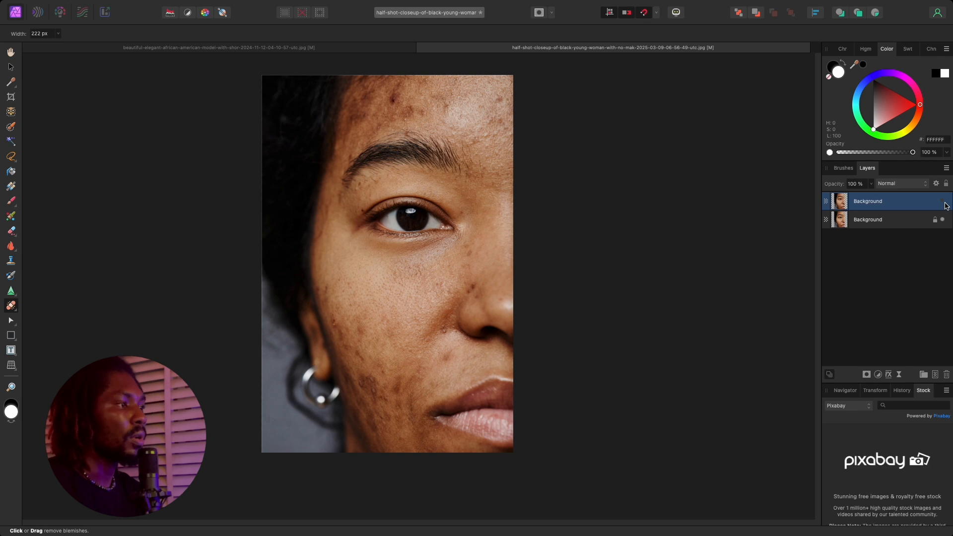
click(945, 203)
click(945, 203)
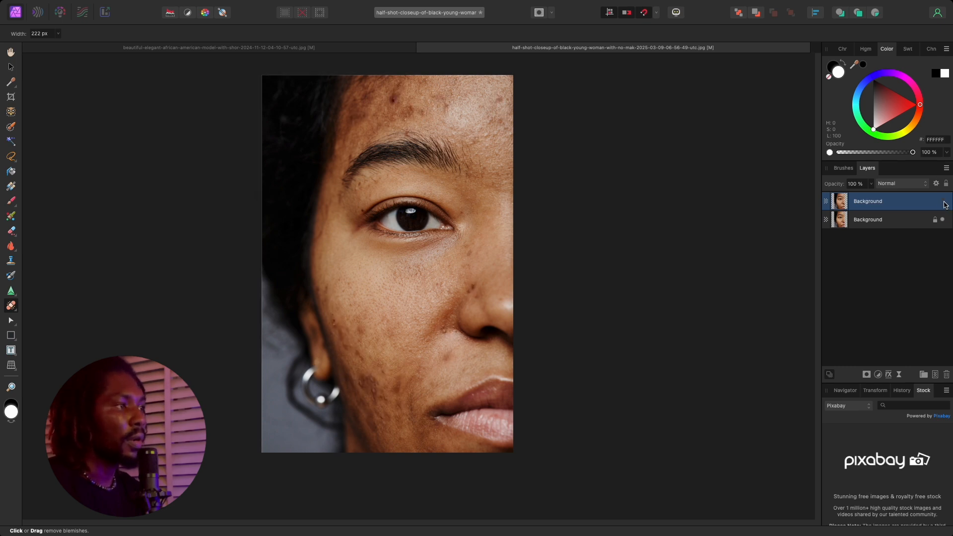
click(944, 203)
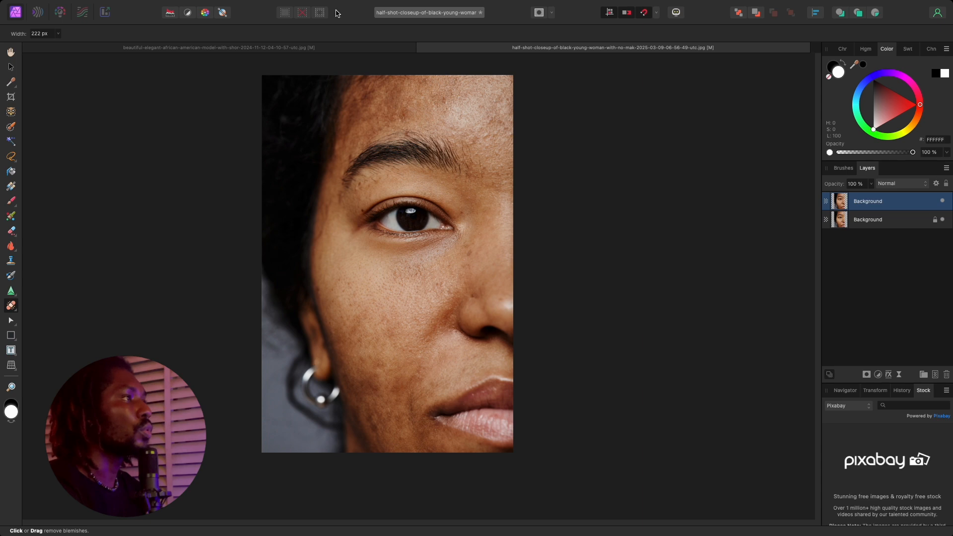
Apply the Frequency Separation filter using the Gaussian method with an 8.4 px radius.
mouse_move(338, 3)
click(297, 6)
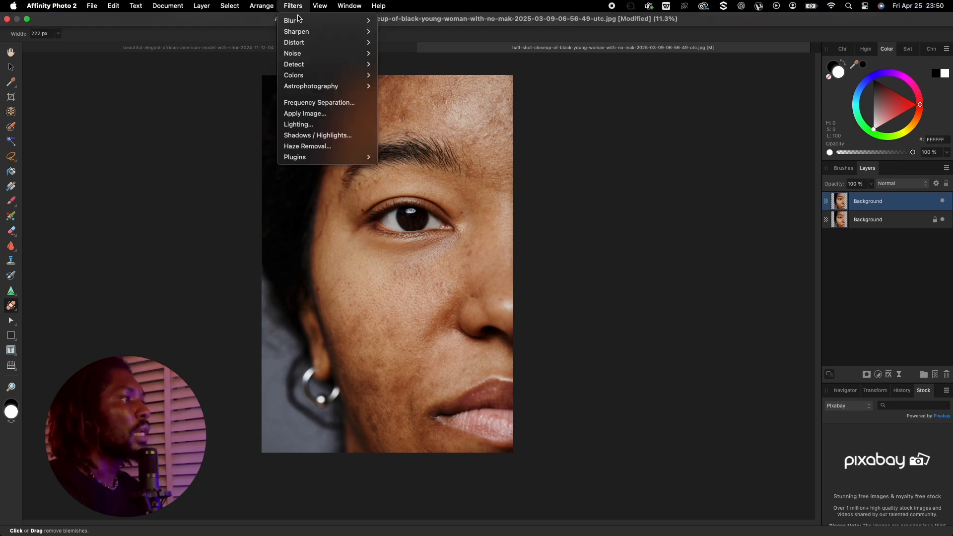
click(337, 104)
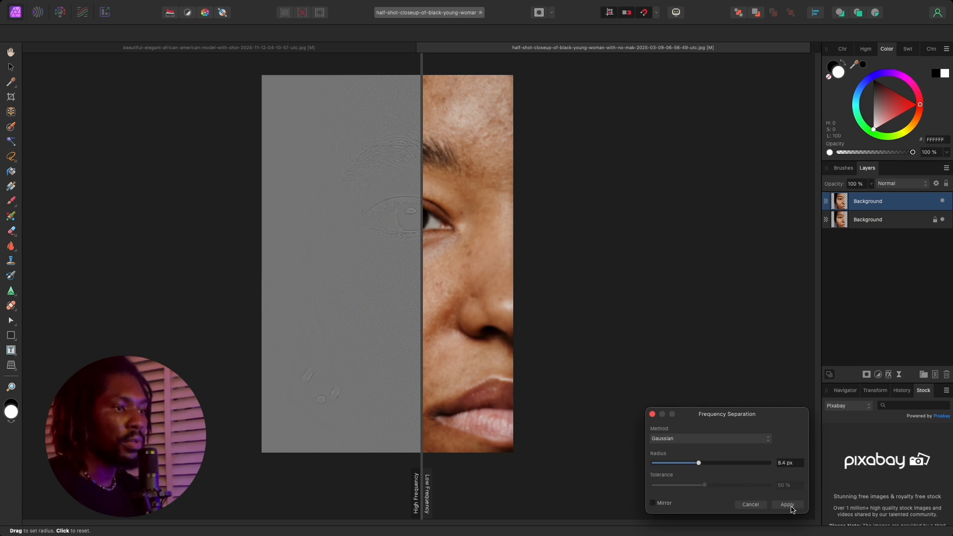
click(787, 505)
Switch to the Paint Mixer Brush, enlarge it to 1184.3 px, and blend a stroke over the cheek.
key(j)
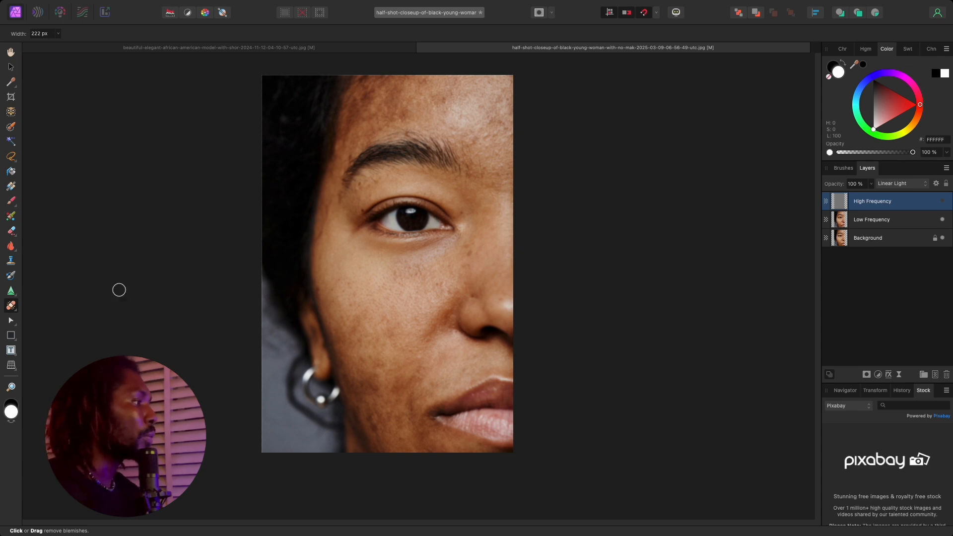
click(18, 312)
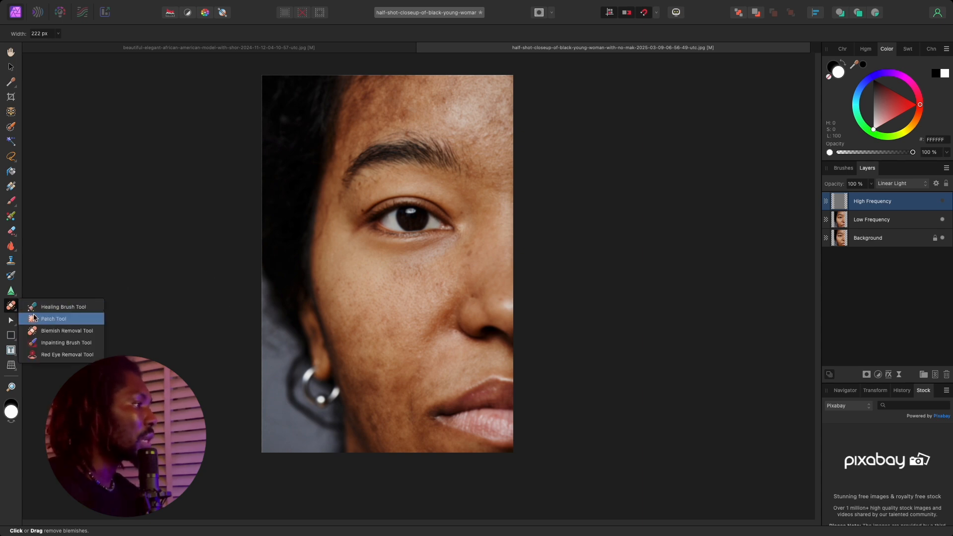
click(12, 219)
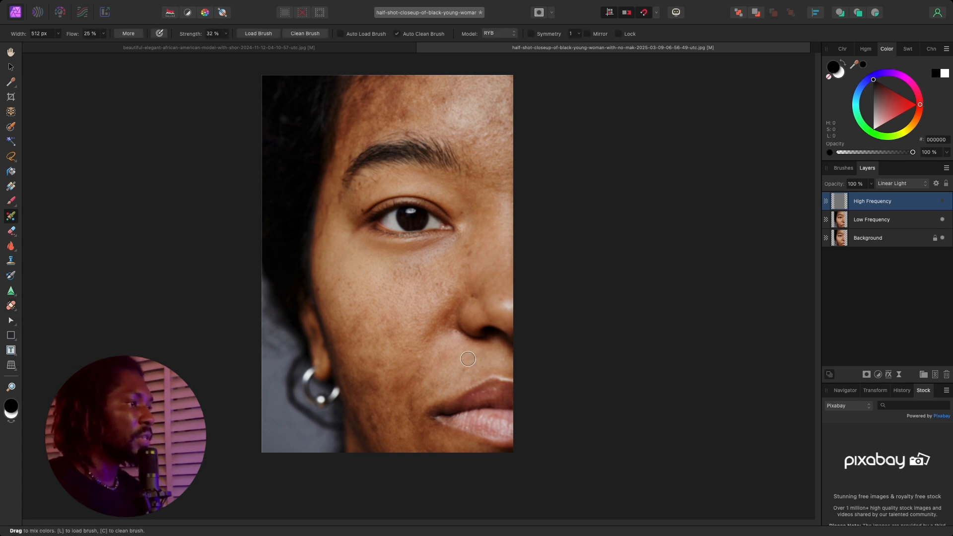
key(bracketright)
key(bracketright)
key(bracketright)
key(bracketright)
key(bracketright)
key(bracketright)
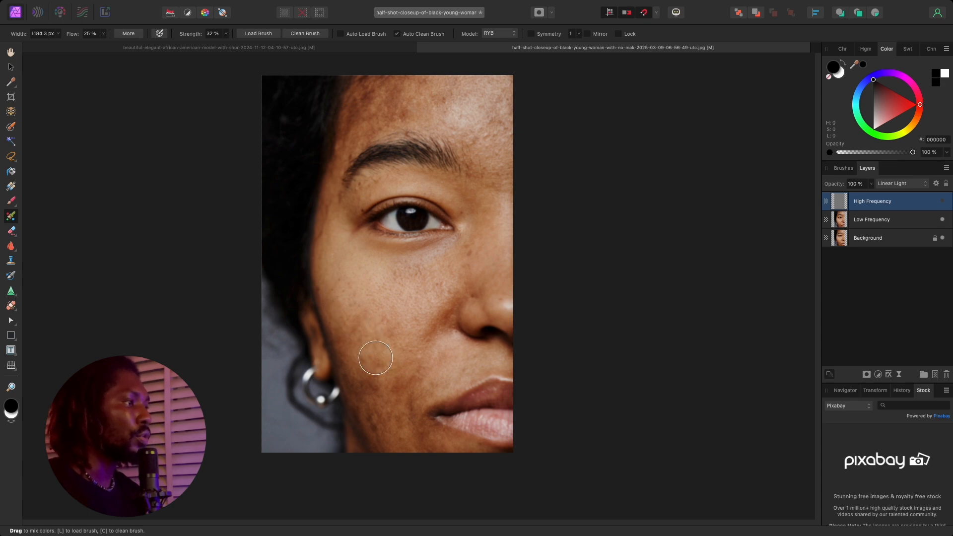
drag(375, 345, 380, 339)
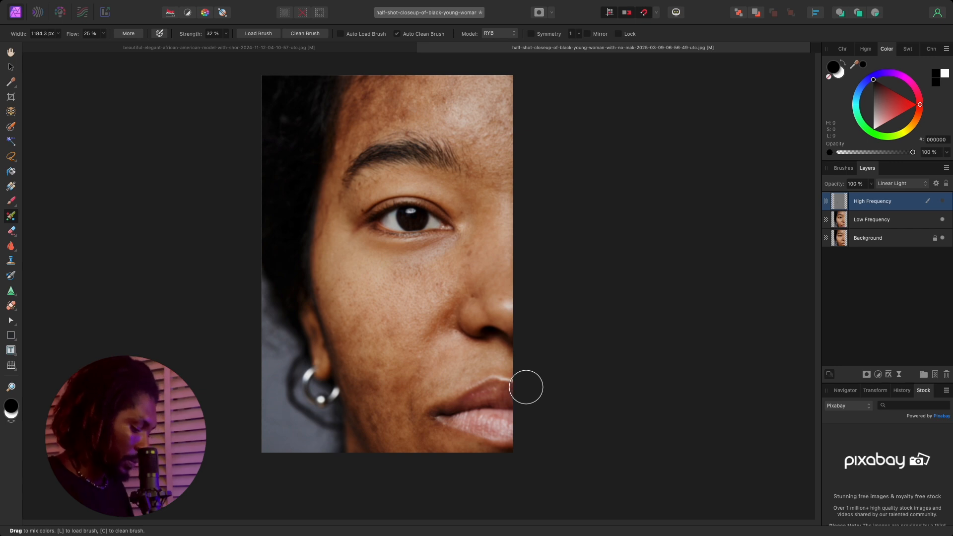
Select the Low Frequency layer and blend the cheek's skin tones upward toward the eye.
click(875, 222)
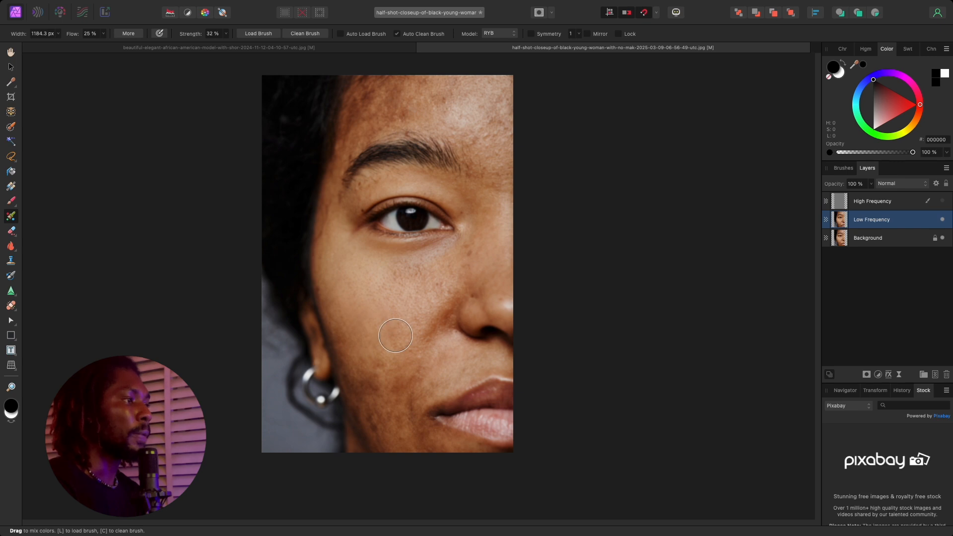
mouse_move(396, 335)
mouse_down()
mouse_move(368, 348)
mouse_move(341, 300)
mouse_move(373, 395)
mouse_move(335, 306)
mouse_move(377, 419)
mouse_move(339, 311)
mouse_move(384, 412)
mouse_move(387, 327)
mouse_move(382, 372)
mouse_move(413, 315)
mouse_move(396, 414)
mouse_move(419, 309)
mouse_move(402, 355)
mouse_move(426, 290)
mouse_move(359, 308)
mouse_move(421, 285)
mouse_move(359, 294)
mouse_move(420, 298)
mouse_move(394, 300)
mouse_move(416, 304)
mouse_move(409, 292)
mouse_move(370, 335)
mouse_move(408, 270)
mouse_move(409, 284)
mouse_move(381, 270)
mouse_move(404, 311)
mouse_move(359, 267)
mouse_move(338, 276)
mouse_move(340, 266)
mouse_move(377, 402)
mouse_move(402, 383)
mouse_move(389, 373)
mouse_move(394, 401)
mouse_move(432, 361)
mouse_move(421, 380)
mouse_move(433, 382)
mouse_move(439, 357)
mouse_move(421, 432)
mouse_move(443, 350)
mouse_move(407, 435)
mouse_move(448, 334)
mouse_move(408, 434)
mouse_move(406, 378)
mouse_move(374, 383)
mouse_move(379, 433)
mouse_move(349, 354)
mouse_move(385, 438)
mouse_move(344, 357)
mouse_move(382, 432)
mouse_move(389, 382)
mouse_move(378, 438)
mouse_move(382, 367)
mouse_move(388, 431)
mouse_move(377, 372)
mouse_move(366, 397)
mouse_move(379, 409)
mouse_move(356, 366)
mouse_move(390, 436)
mouse_move(366, 313)
mouse_move(411, 279)
mouse_move(348, 272)
mouse_move(386, 337)
mouse_move(408, 258)
mouse_up()
Enlarge the mixer brush to 1801.2 px and blend the skin tones across the forehead.
key(])
key(])
key(])
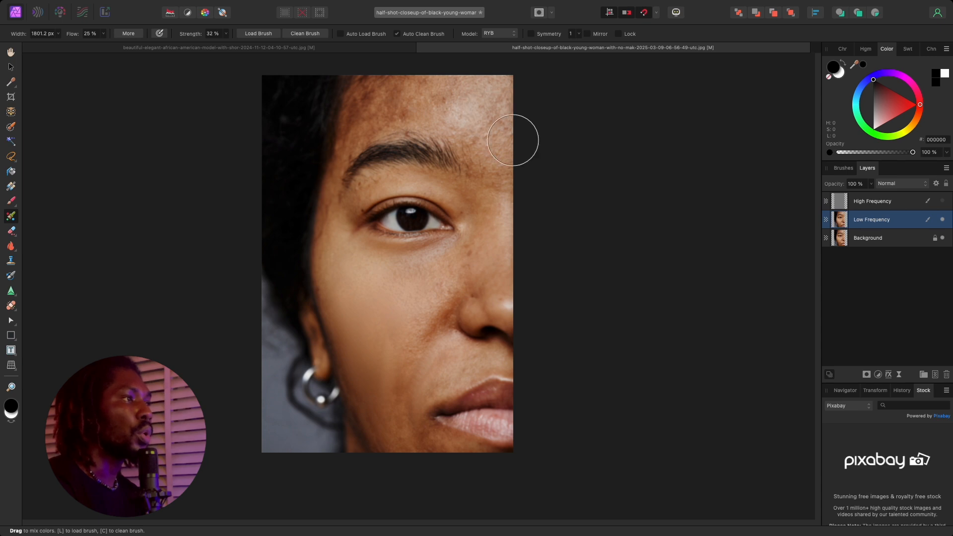
mouse_move(512, 140)
mouse_down()
mouse_move(480, 92)
mouse_move(510, 103)
mouse_move(482, 100)
mouse_move(490, 83)
mouse_move(496, 115)
mouse_move(417, 112)
mouse_move(488, 95)
mouse_move(410, 91)
mouse_move(477, 100)
mouse_move(423, 98)
mouse_move(488, 127)
mouse_move(471, 93)
mouse_move(487, 164)
mouse_move(428, 89)
mouse_move(368, 108)
mouse_move(388, 92)
mouse_up()
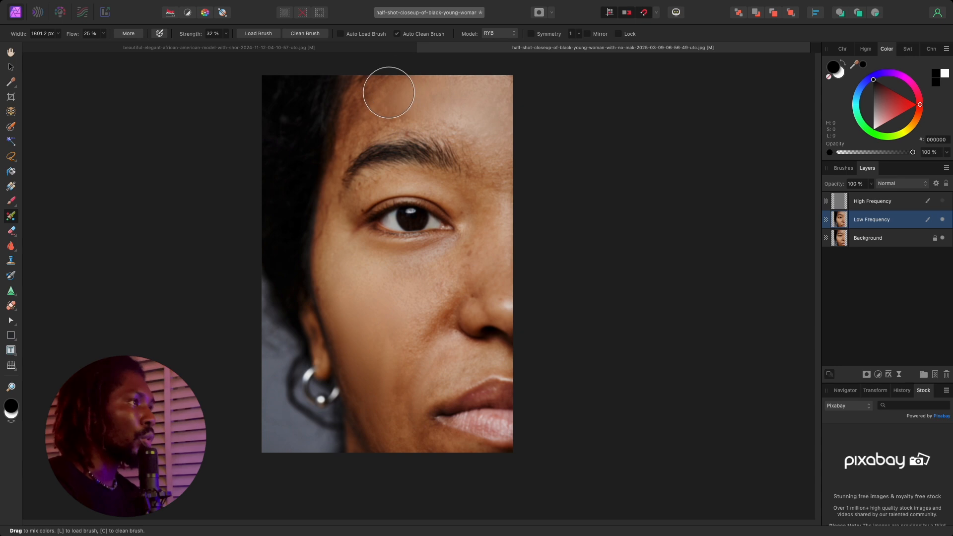
Reduce the Paint Mixer Brush width to 799.2 px for the smaller areas around the eye.
key([)
key([)
key([)
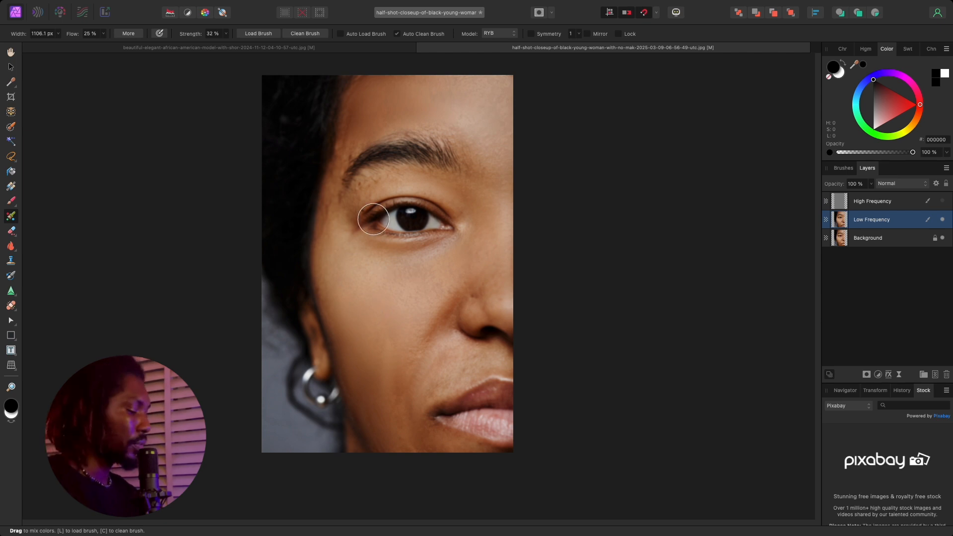
key(bracketleft)
key(bracketleft)
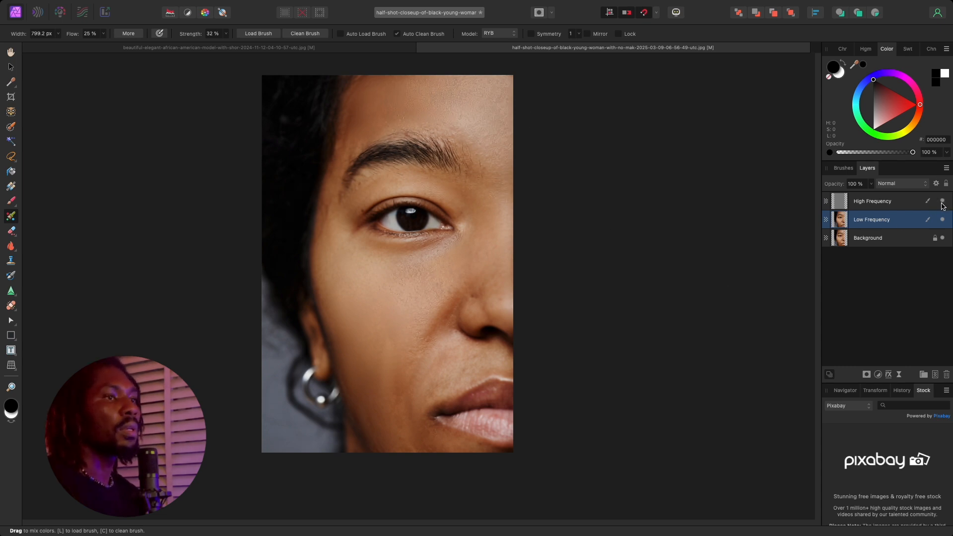
Select both the High Frequency and Low Frequency layers and group them together.
shift+click(886, 203)
key(super+g)
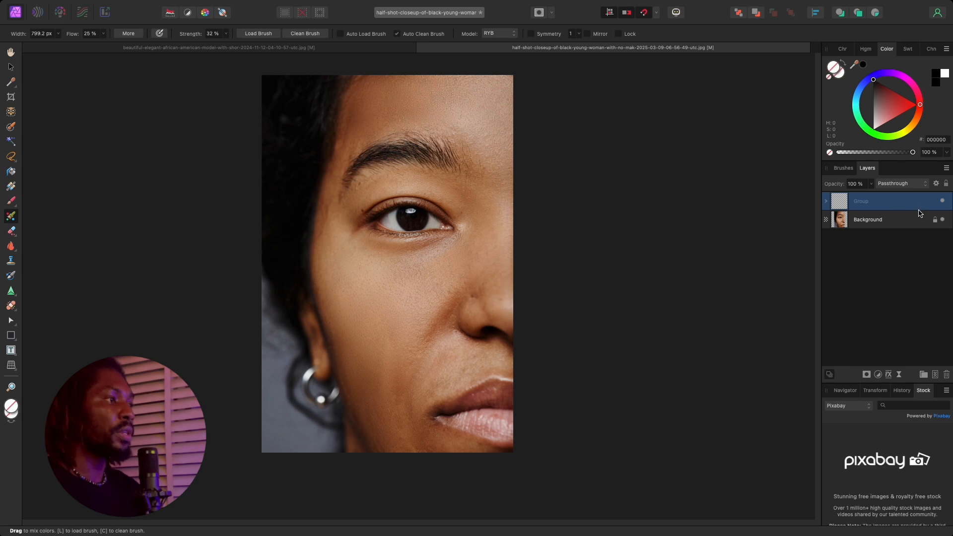
Toggle the group's visibility to compare the retouched skin with the original.
click(945, 202)
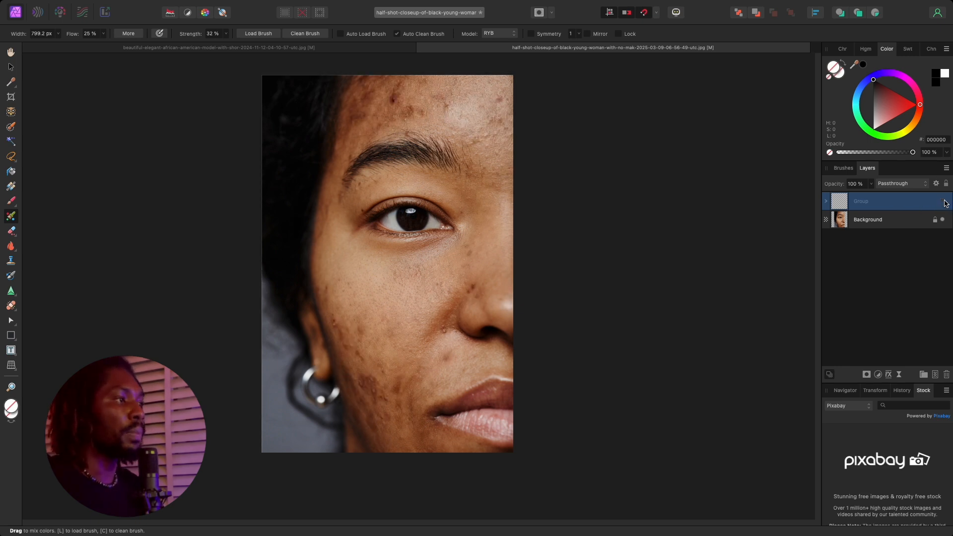
click(944, 201)
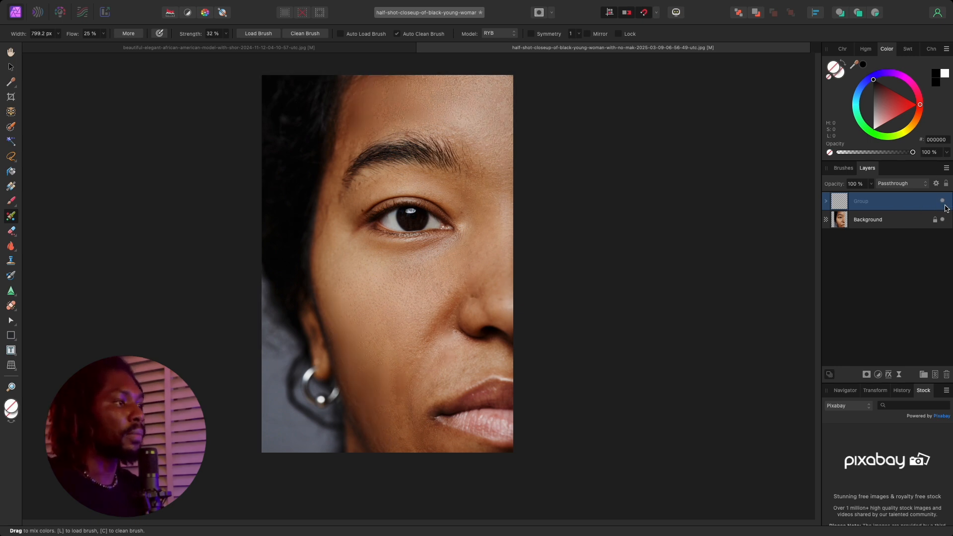
click(945, 204)
click(944, 202)
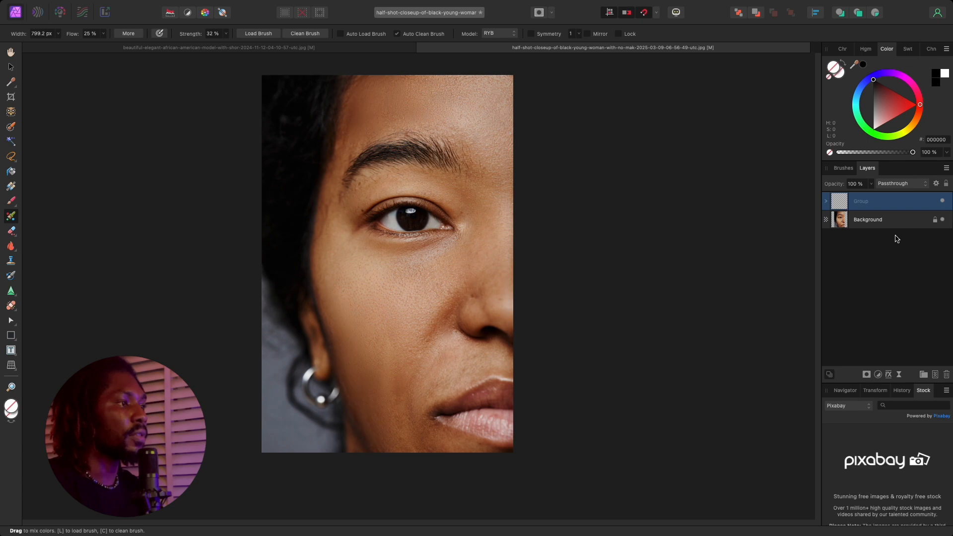